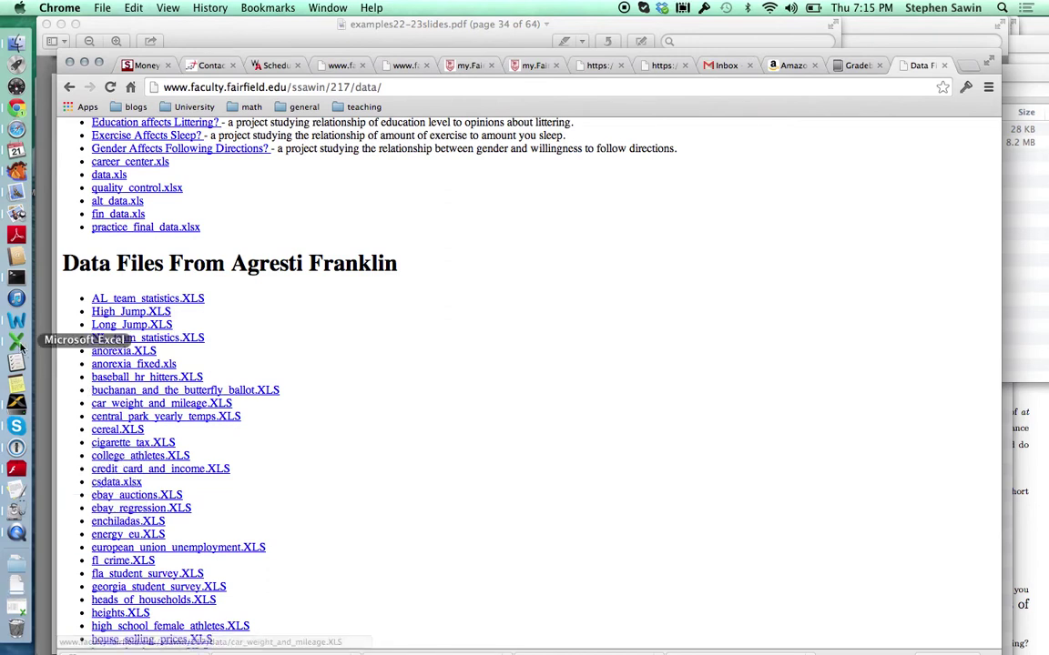
# Switch to Excel, close the project_list.xls workbook and open anorexia_fixed (3).xls from the Downloads folder
pyautogui.click(18, 343)
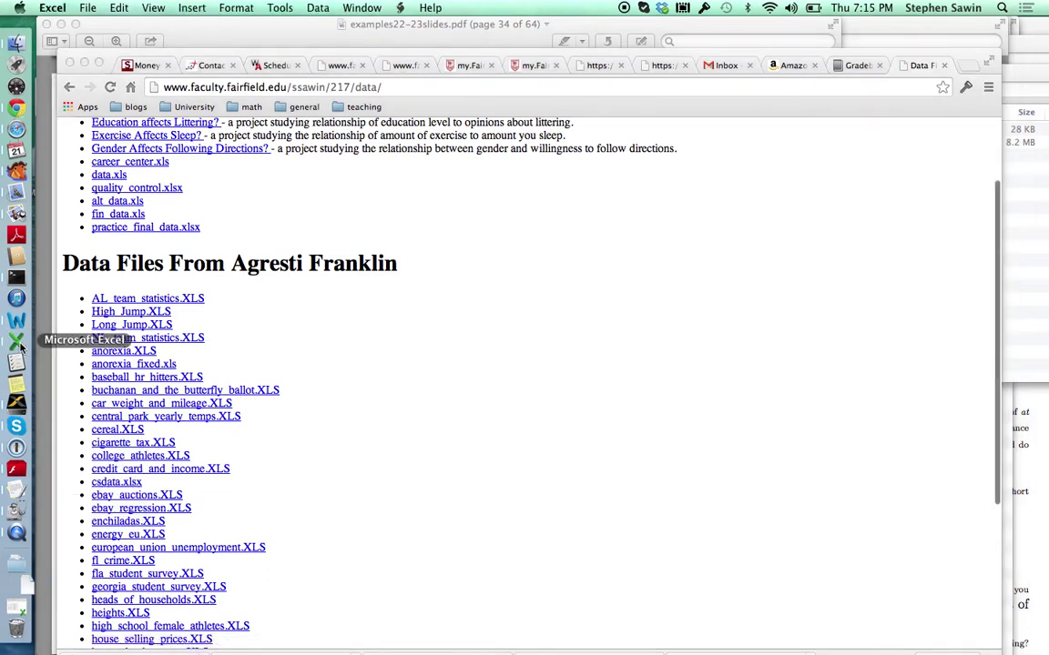
pyautogui.click(17, 581)
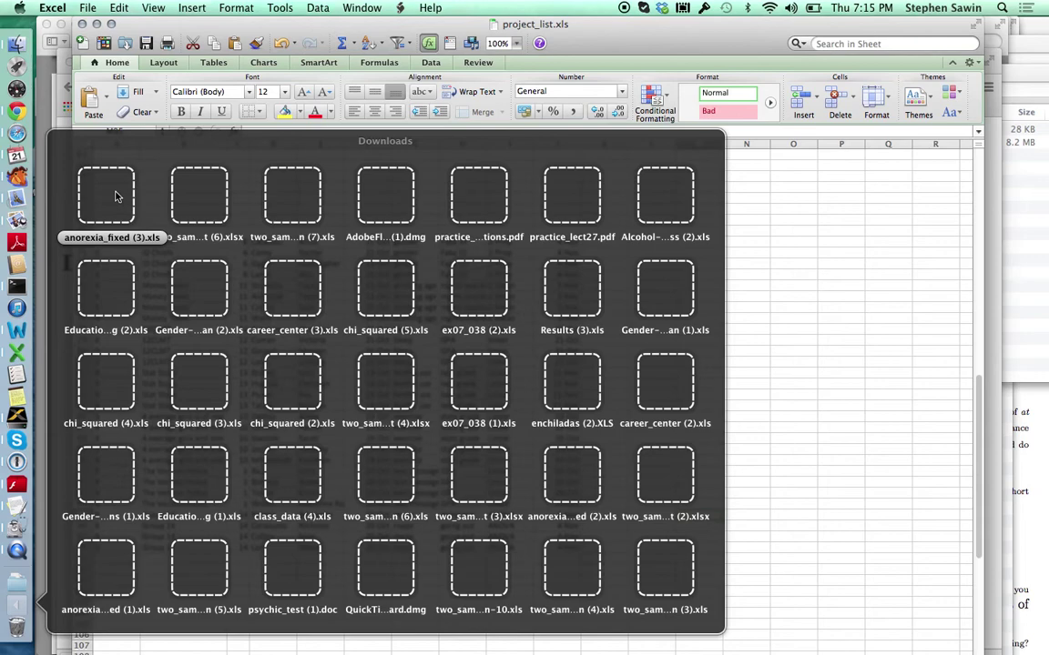
pyautogui.click(115, 196)
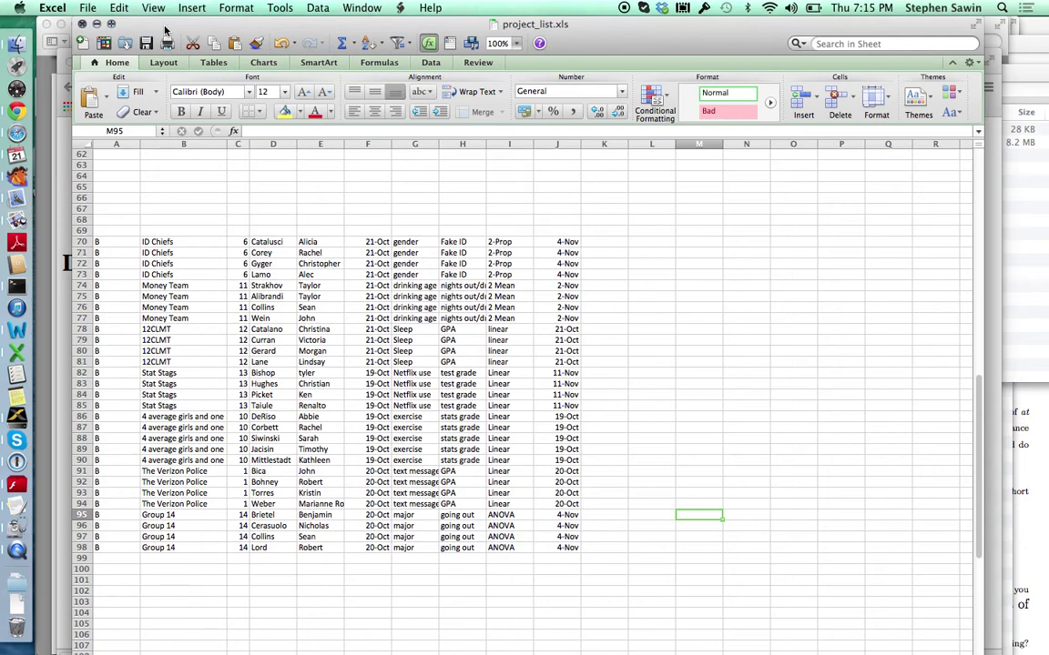
pyautogui.press('super+w')
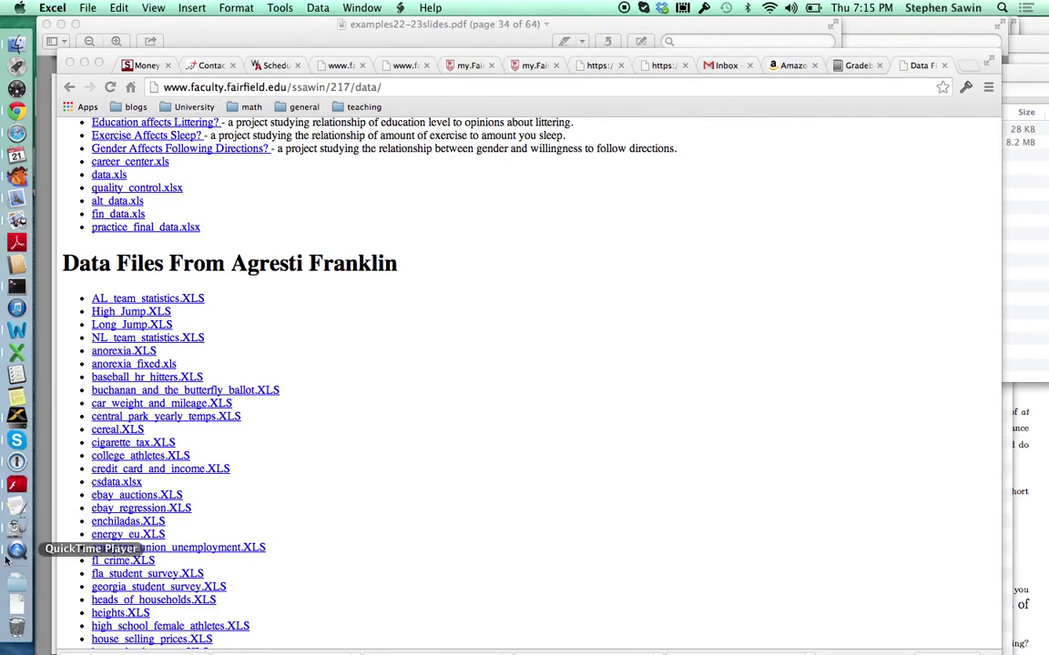
pyautogui.click(16, 604)
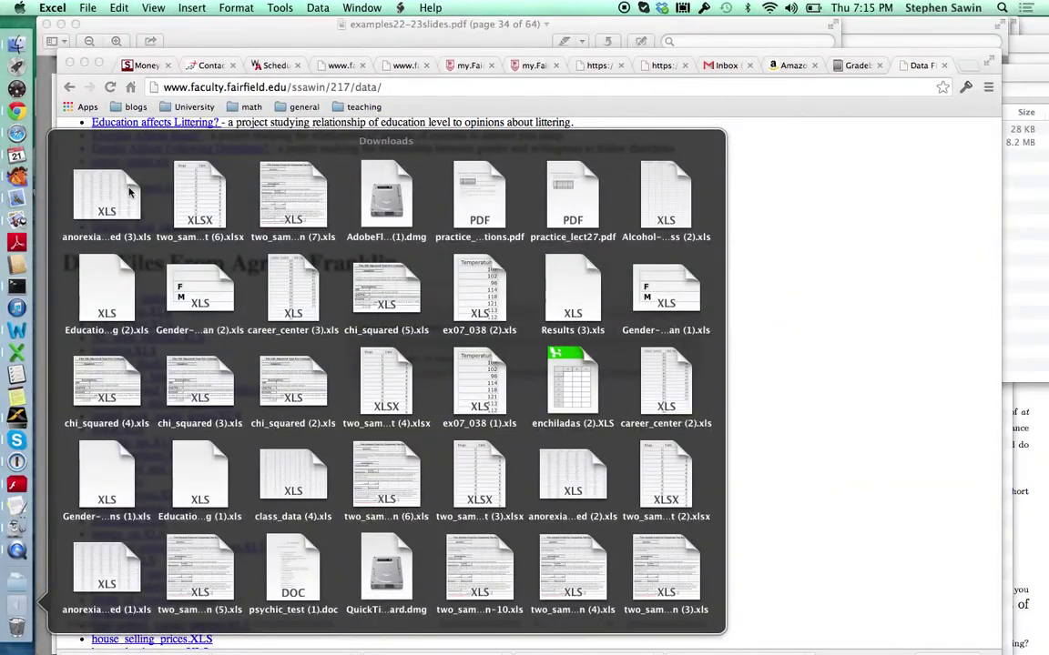
pyautogui.click(107, 196)
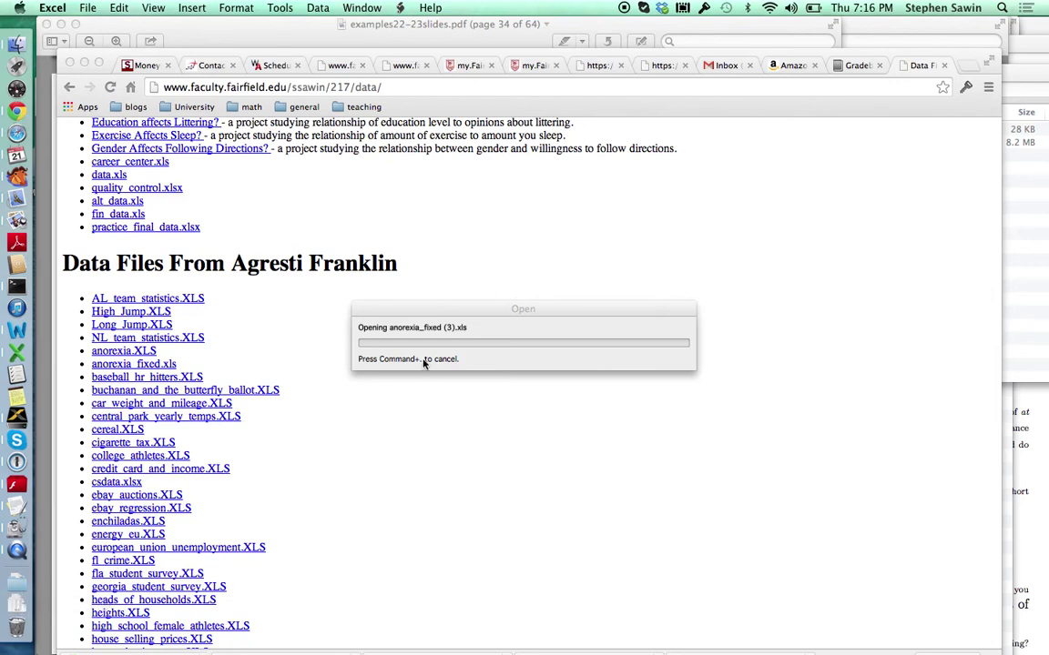
# Move the browser window aside, then bring the anorexia_fixed (3).xls workbook forward and enlarge its window to show all data columns
pyautogui.click(183, 57)
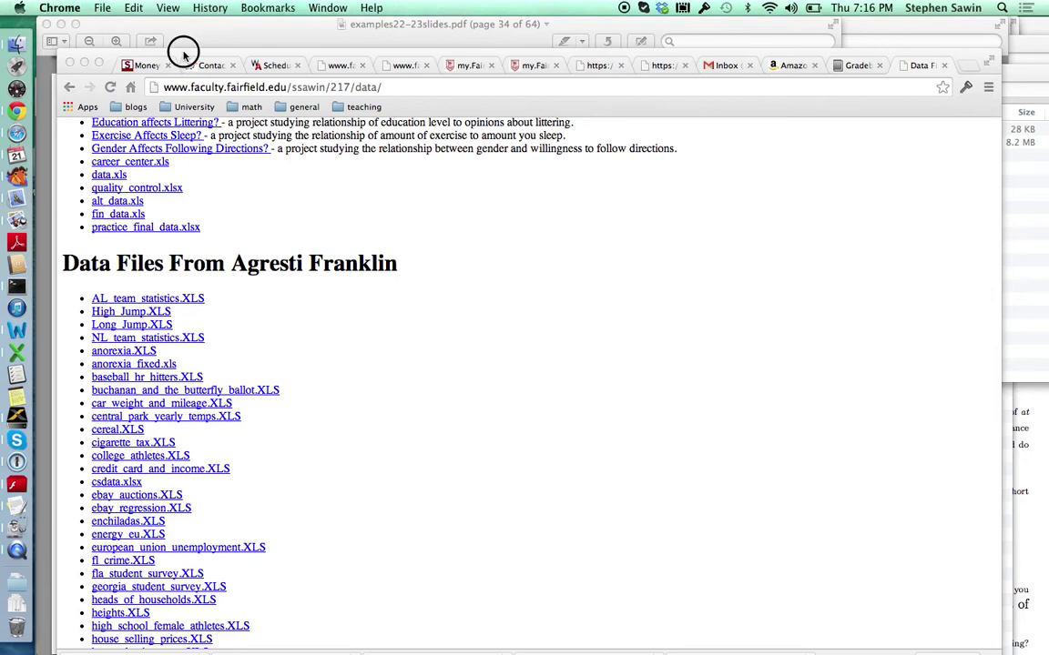
pyautogui.moveTo(182, 46); pyautogui.dragTo(205, 19)
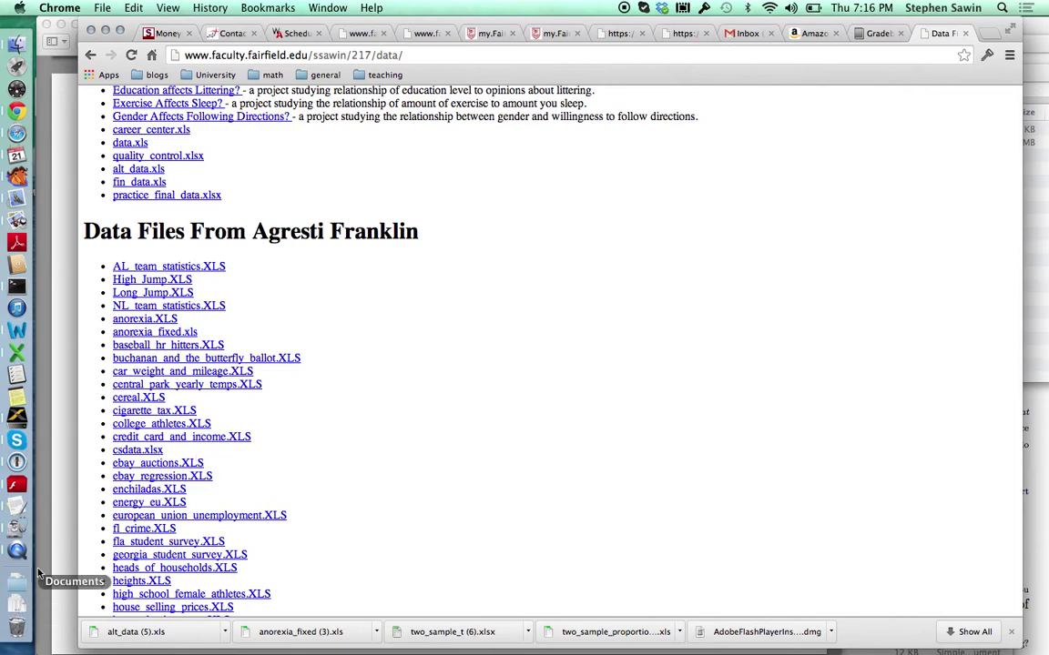
pyautogui.click(16, 355)
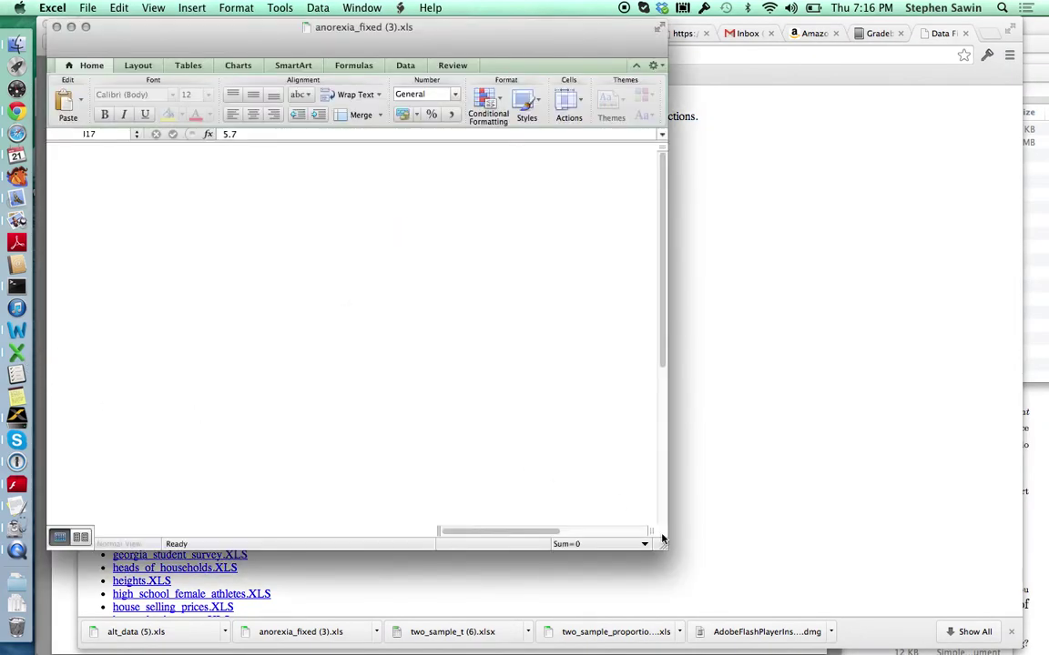
pyautogui.moveTo(663, 550)
pyautogui.mouseDown()
pyautogui.moveTo(729, 549)
pyautogui.moveTo(817, 575)
pyautogui.mouseUp()
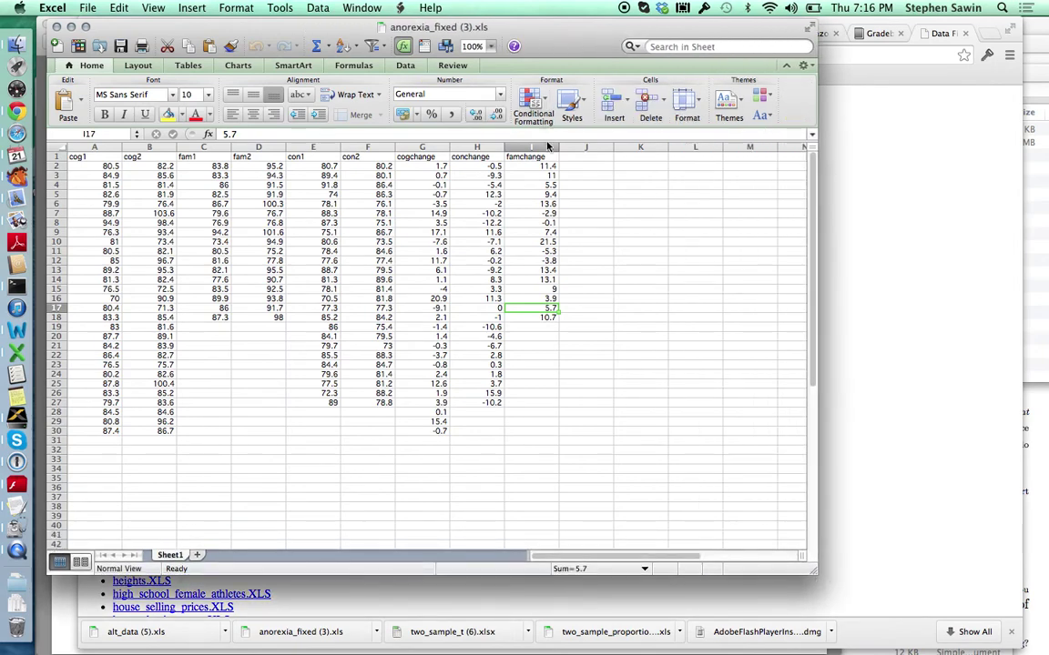
# Copy the famchange column, then download and open the One Sample Mean (t procedure) template from the course's Excel Templates page
pyautogui.click(532, 147)
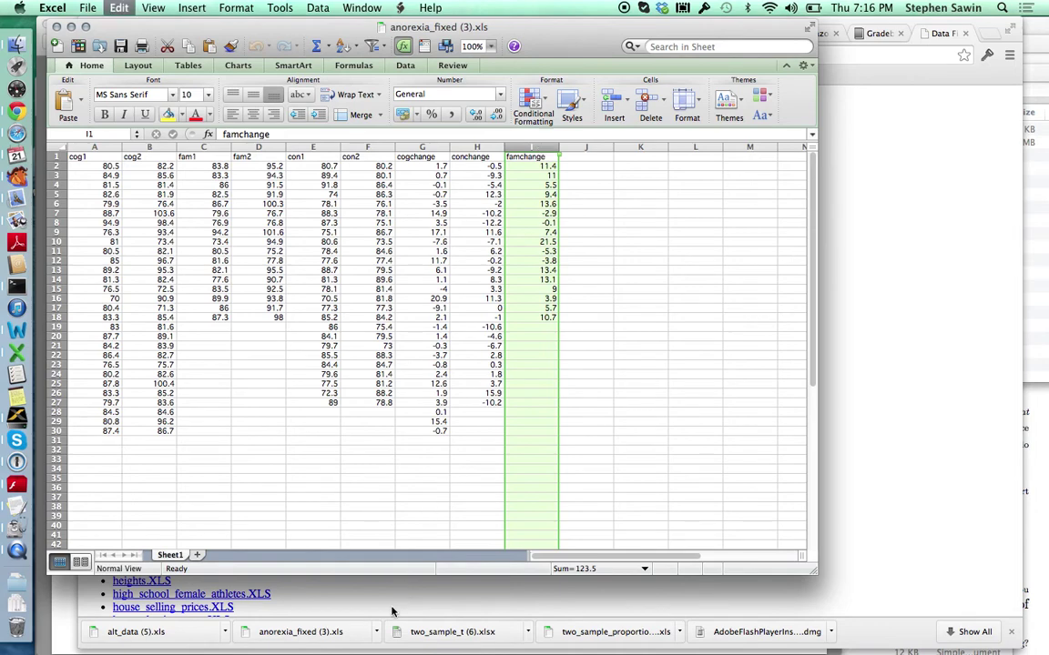
pyautogui.press('super+Tab')
pyautogui.click(90, 55)
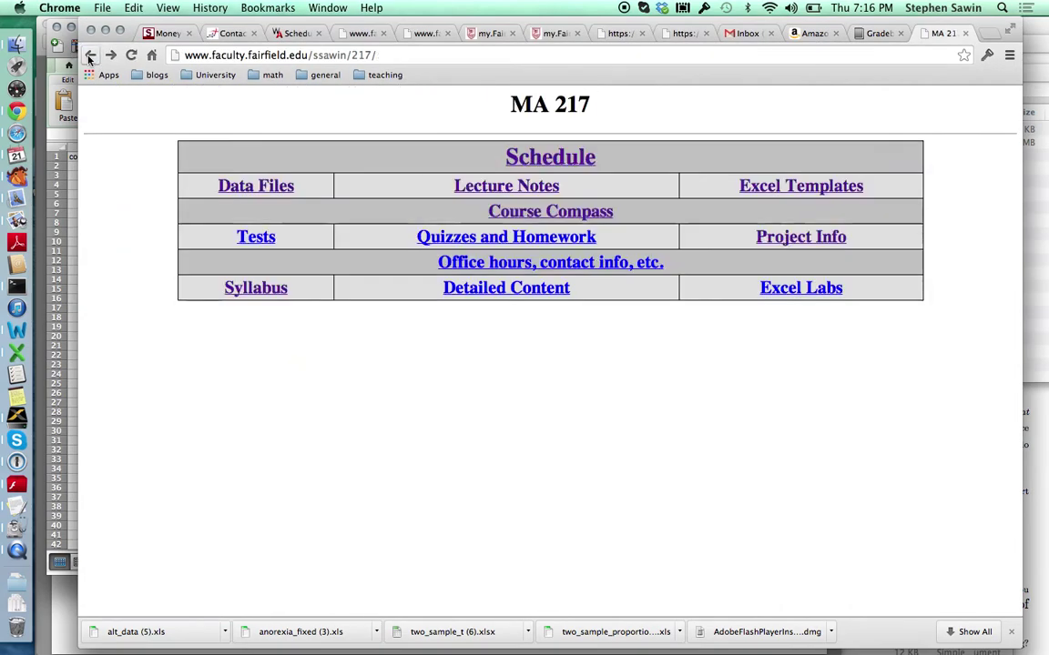
pyautogui.click(822, 189)
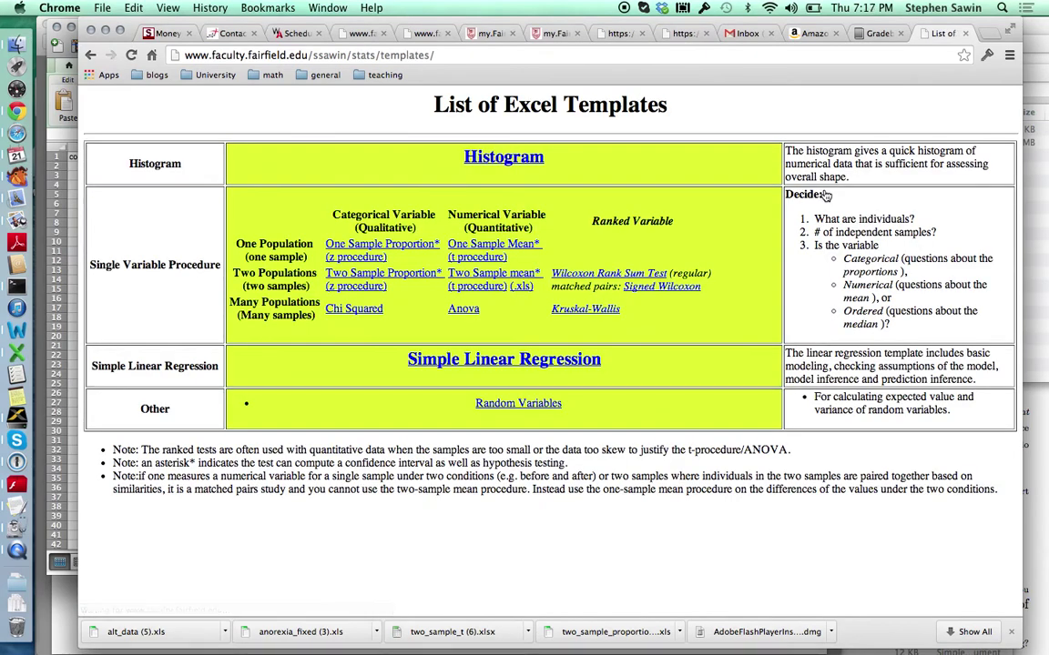
pyautogui.click(497, 250)
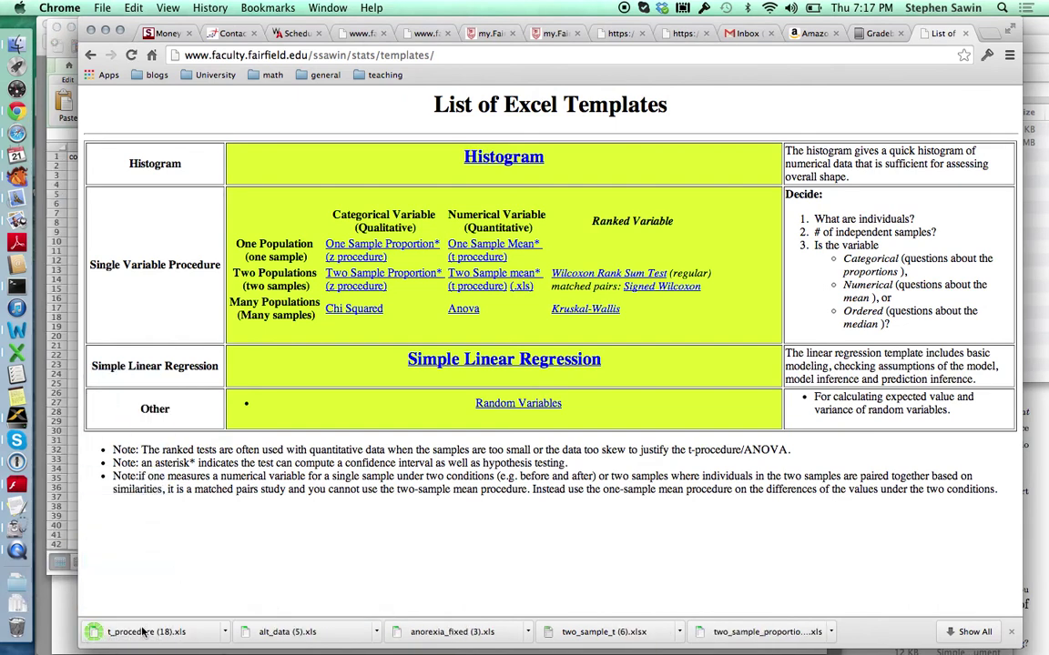
pyautogui.click(15, 614)
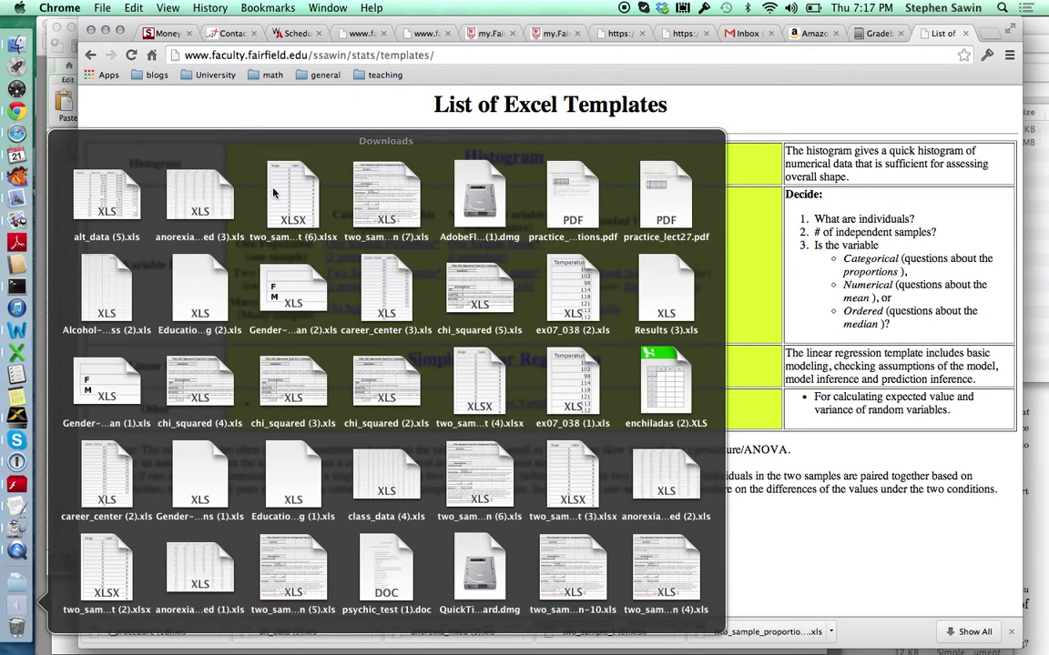
pyautogui.click(813, 541)
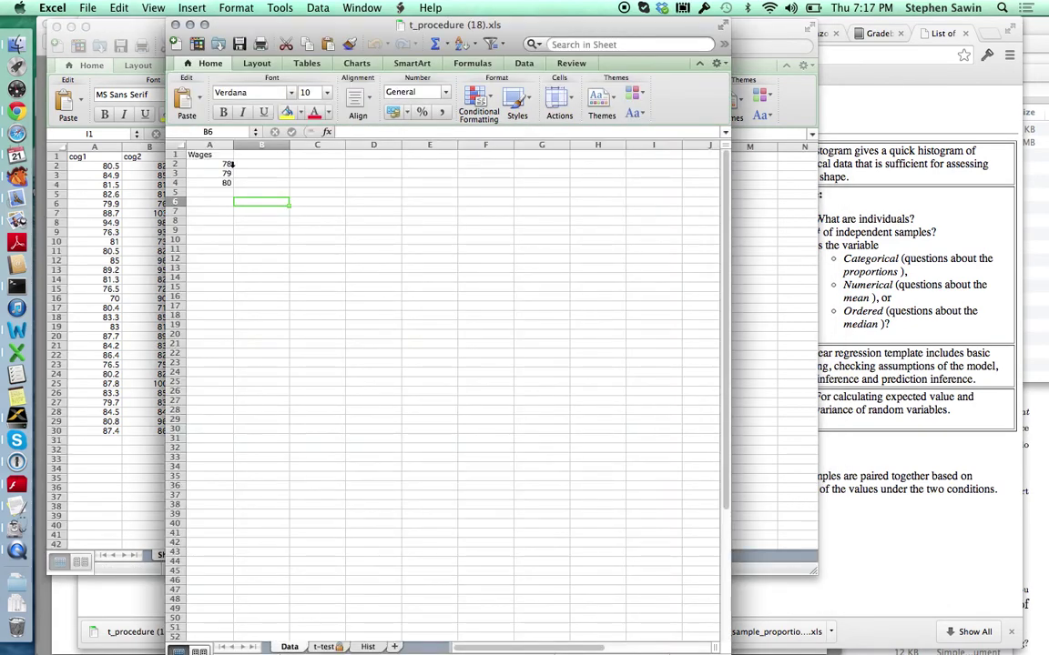
# Paste the copied famchange column over the Wages column on the template's Data sheet, accepting the size mismatch
pyautogui.click(211, 146)
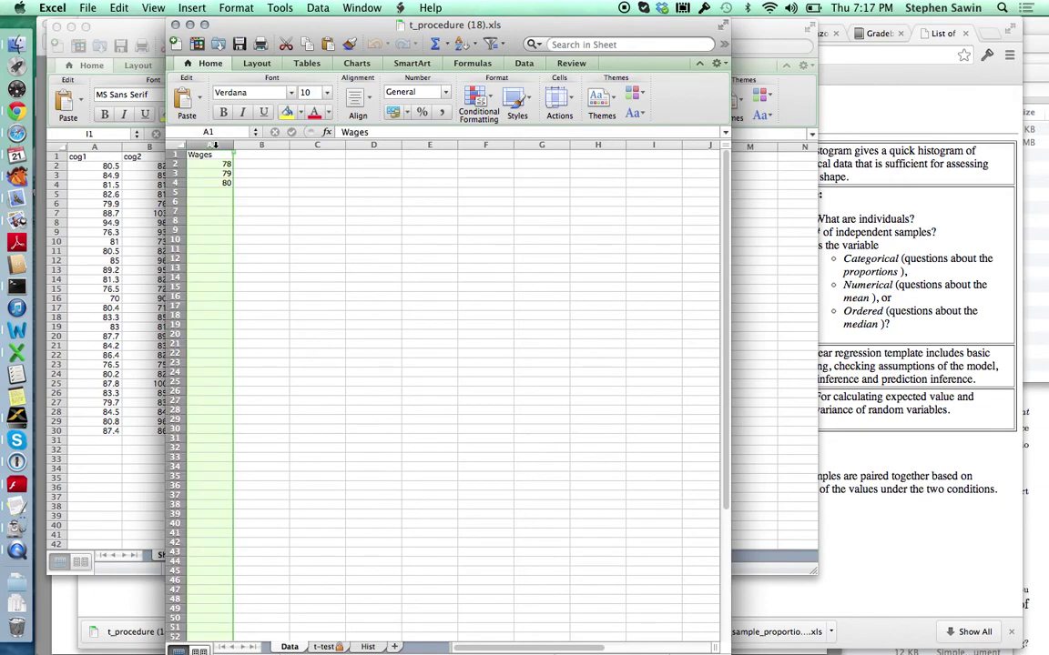
pyautogui.press('super+c')
pyautogui.press('super+v')
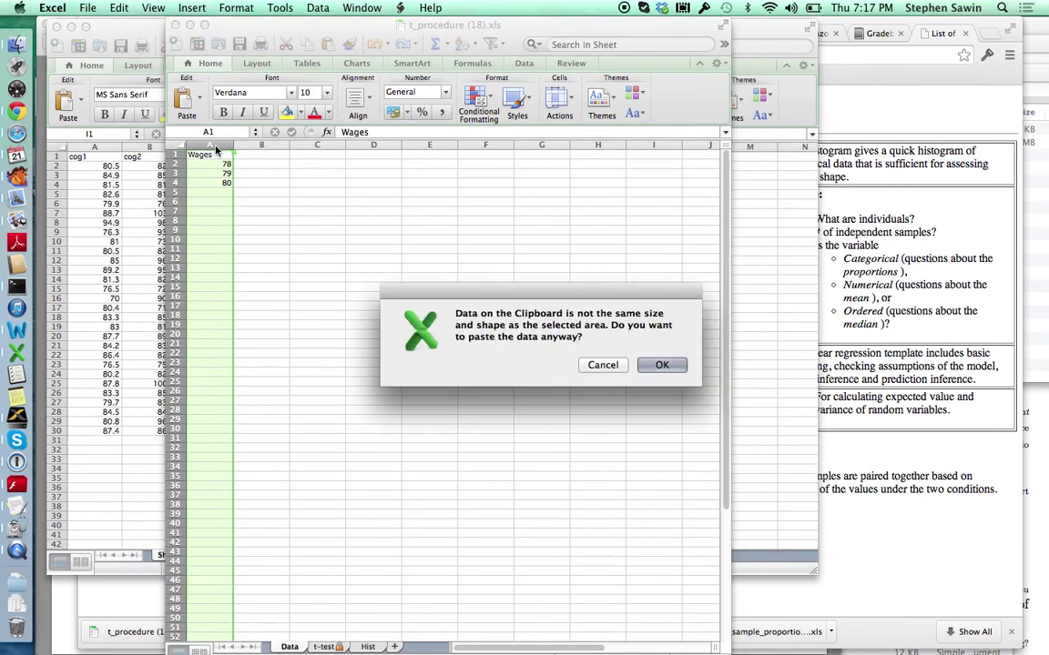
pyautogui.click(662, 366)
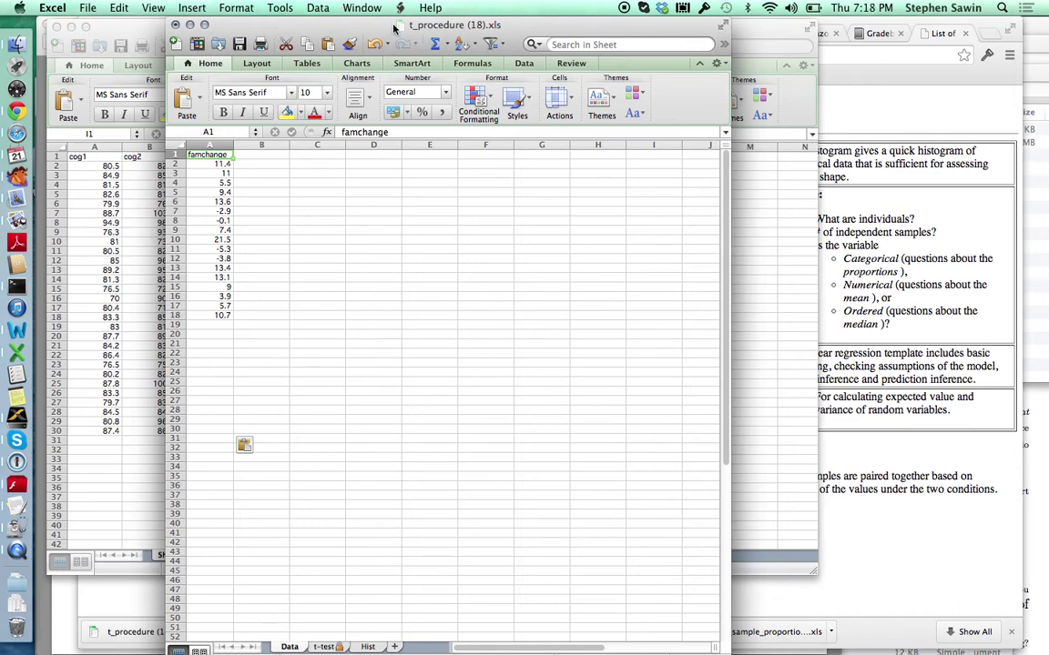
# On the t-test sheet, choose the alternate hypothesis mean > test mean and enter 0 as mu zero
pyautogui.click(326, 647)
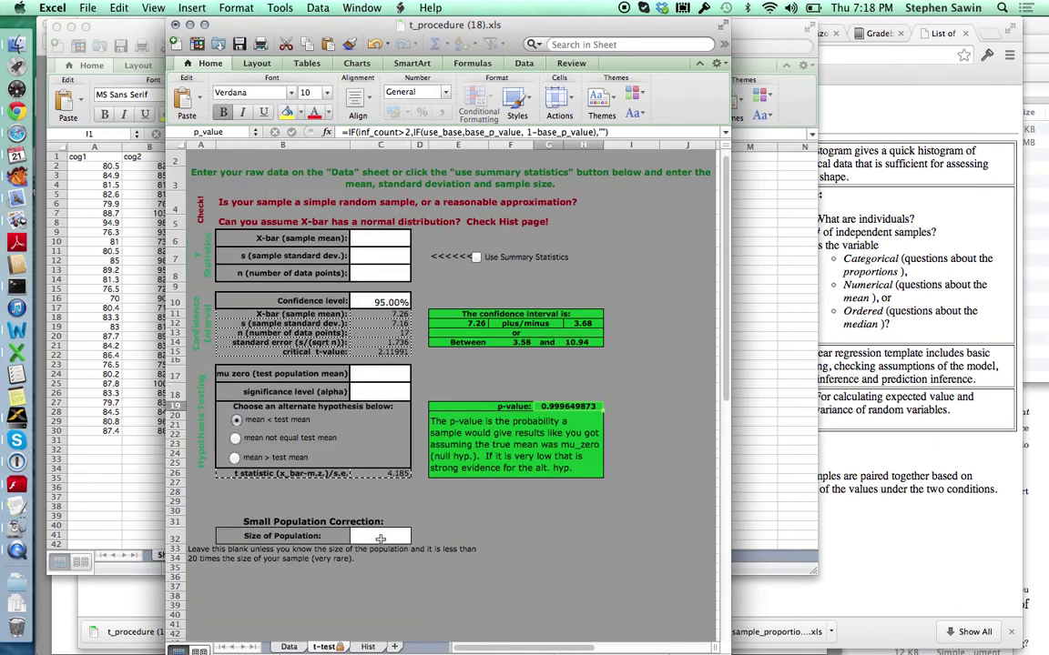
pyautogui.click(235, 458)
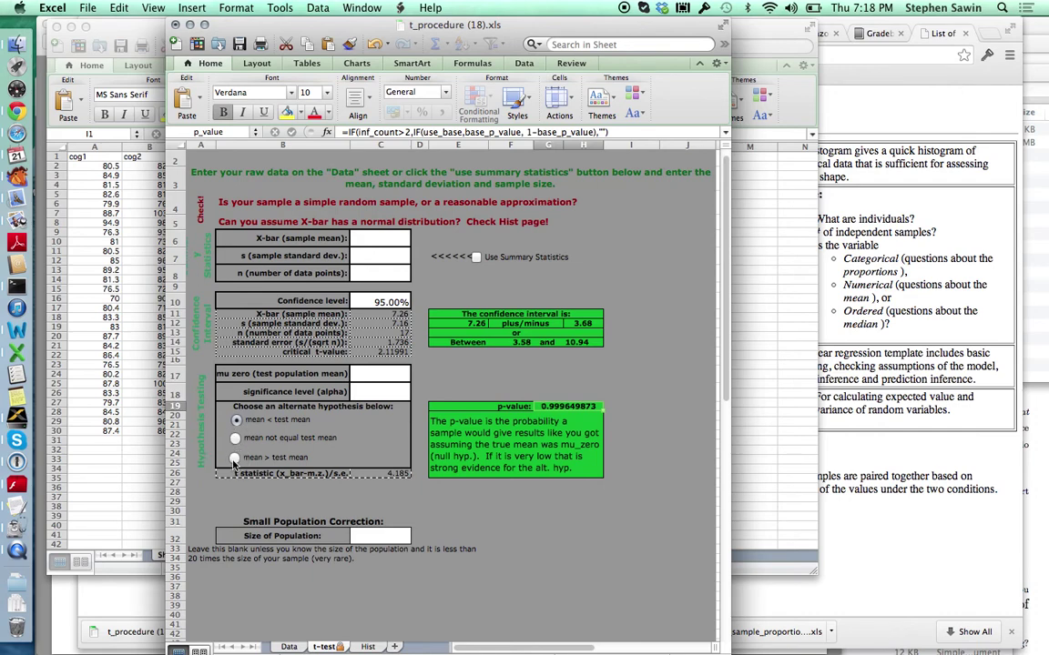
pyautogui.click(372, 376)
pyautogui.write('0')
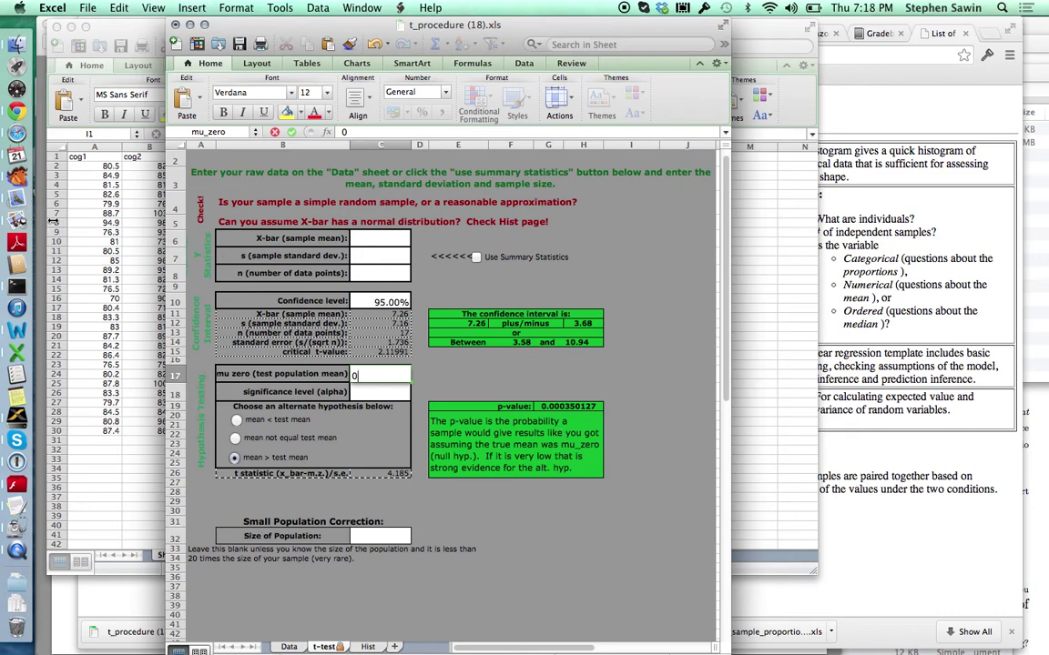
pyautogui.moveTo(244, 19); pyautogui.dragTo(449, 19)
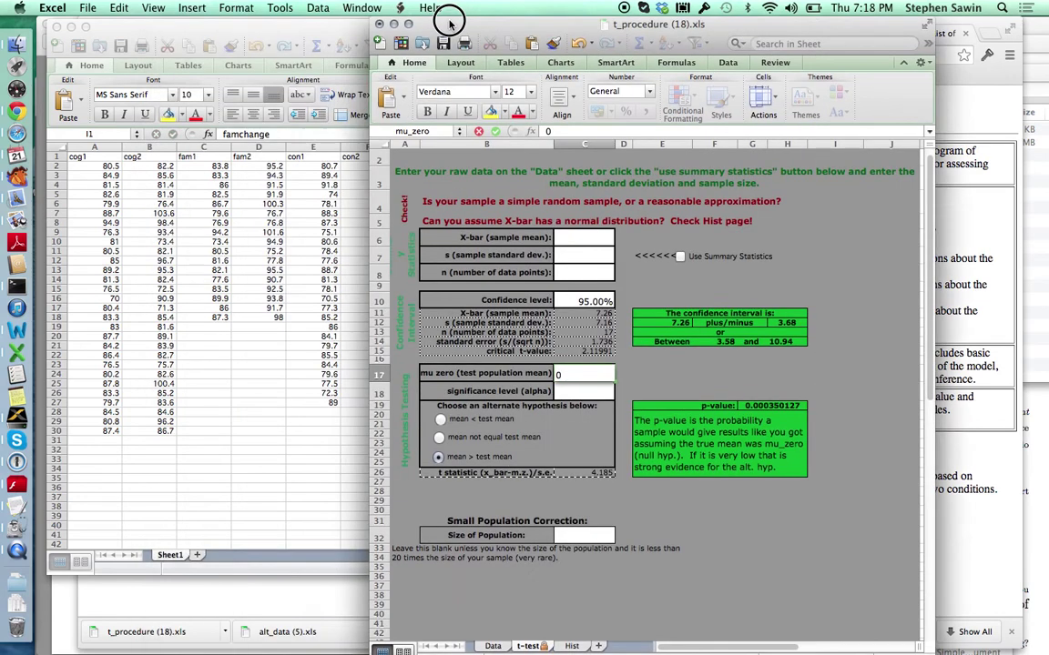
# Switch to the examples22-23slides.pdf slides in Preview and read the p-value comparison and conclusion of More Example 2
pyautogui.click(17, 220)
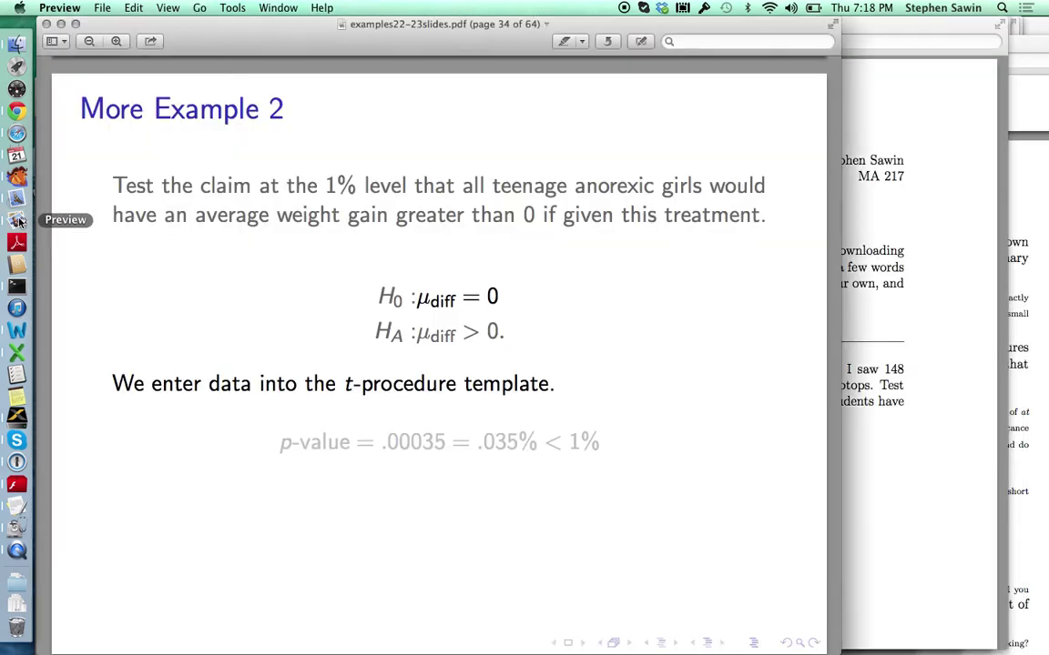
pyautogui.scroll(-3, 492, 337)
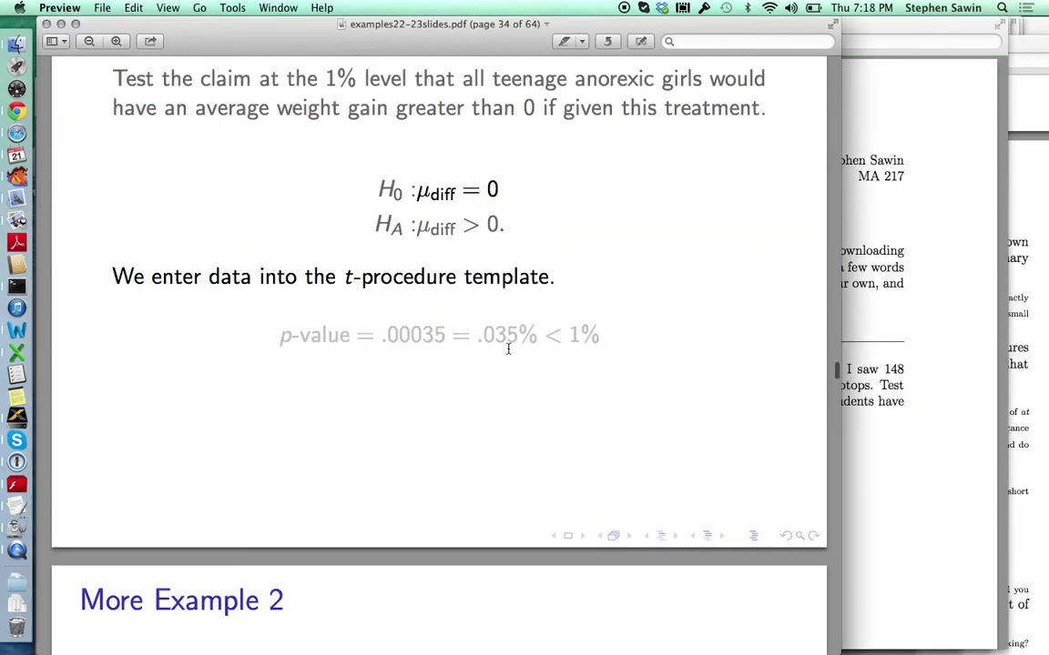
pyautogui.scroll(-10, 508, 349)
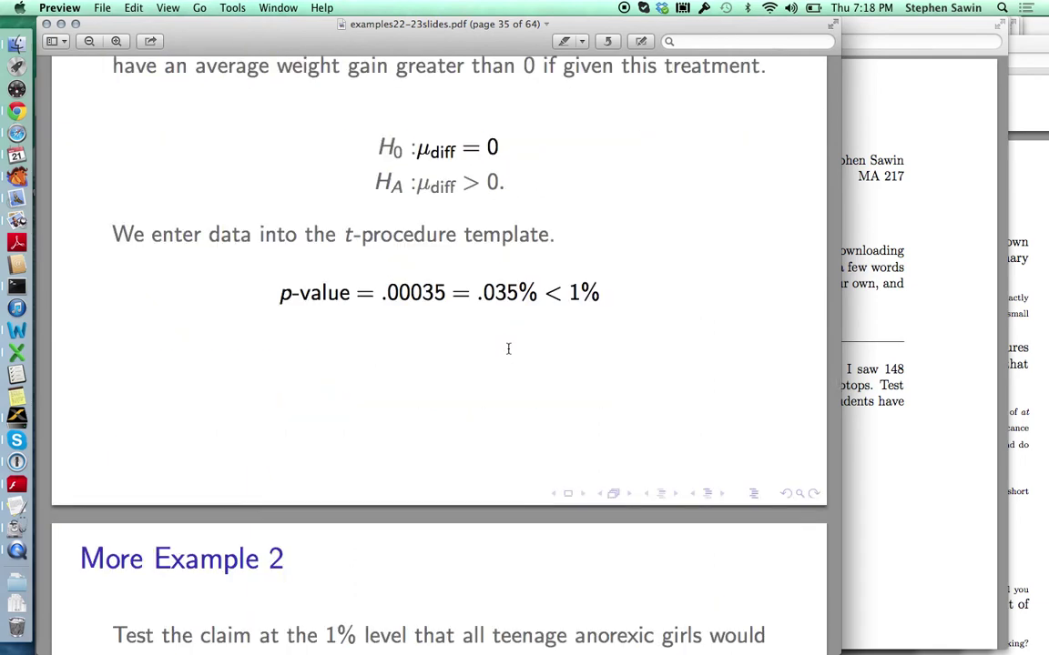
pyautogui.scroll(-10, 508, 348)
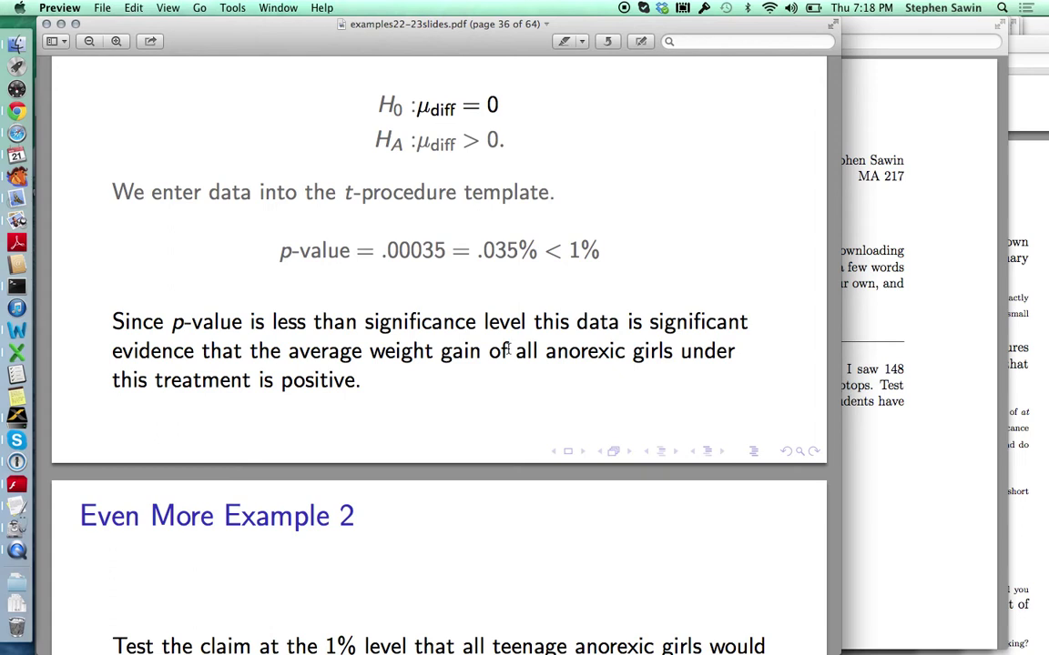
# Read through the Even More Example 2 slides, examining the SRS, large population and 0 : 15 : 40 assumptions
pyautogui.scroll(-10, 508, 351)
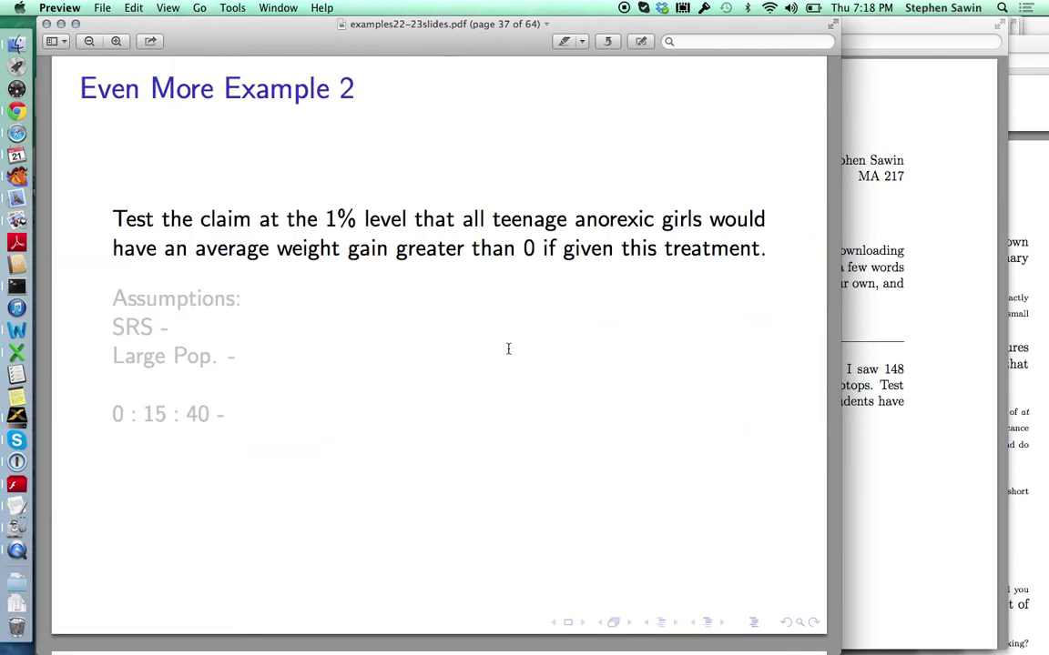
pyautogui.scroll(-10, 508, 349)
pyautogui.scroll(-3, 508, 348)
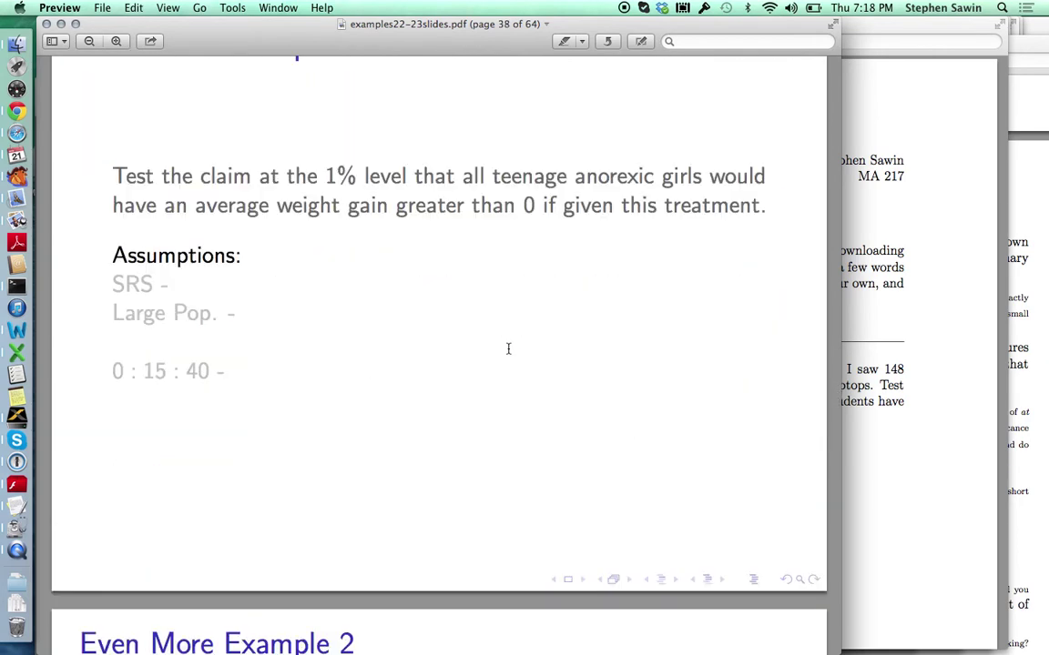
pyautogui.scroll(-12, 508, 349)
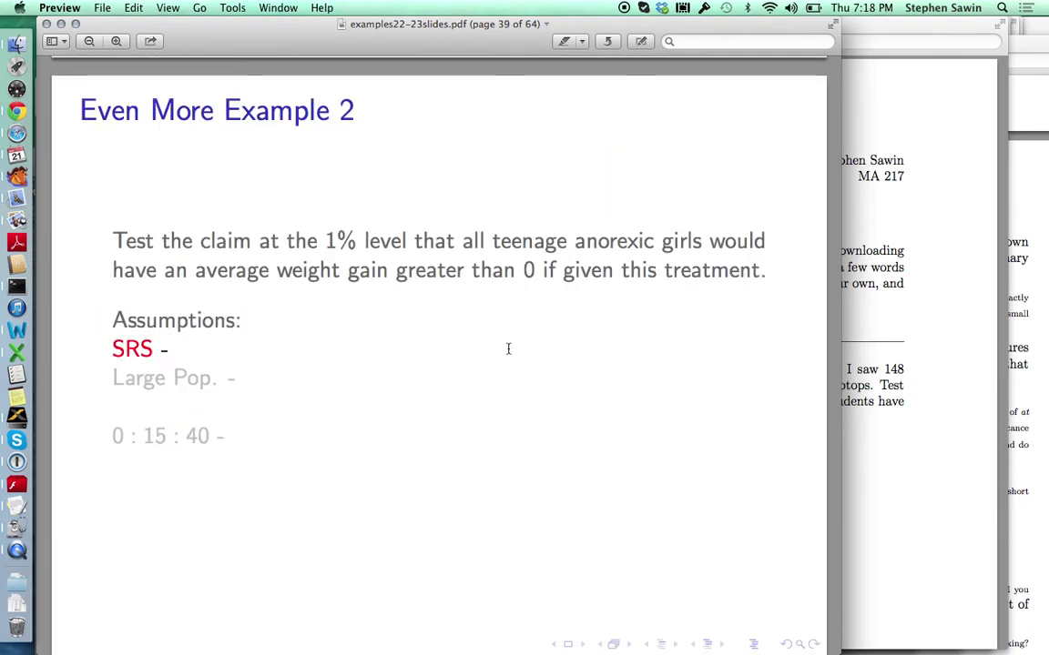
pyautogui.scroll(-12, 508, 348)
pyautogui.scroll(-3, 508, 349)
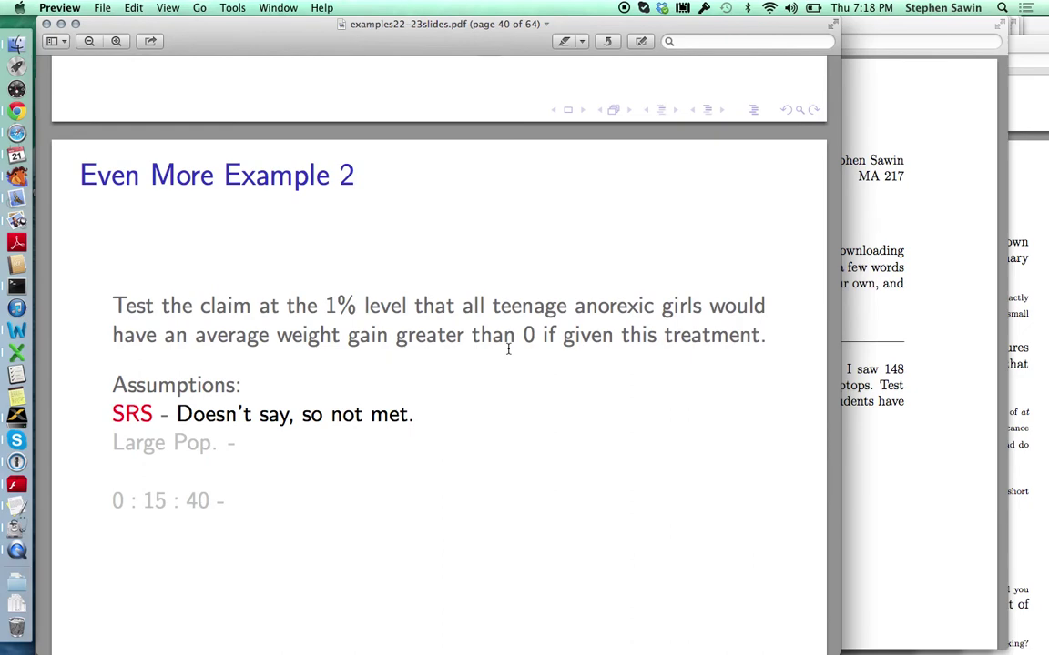
pyautogui.scroll(-15, 508, 349)
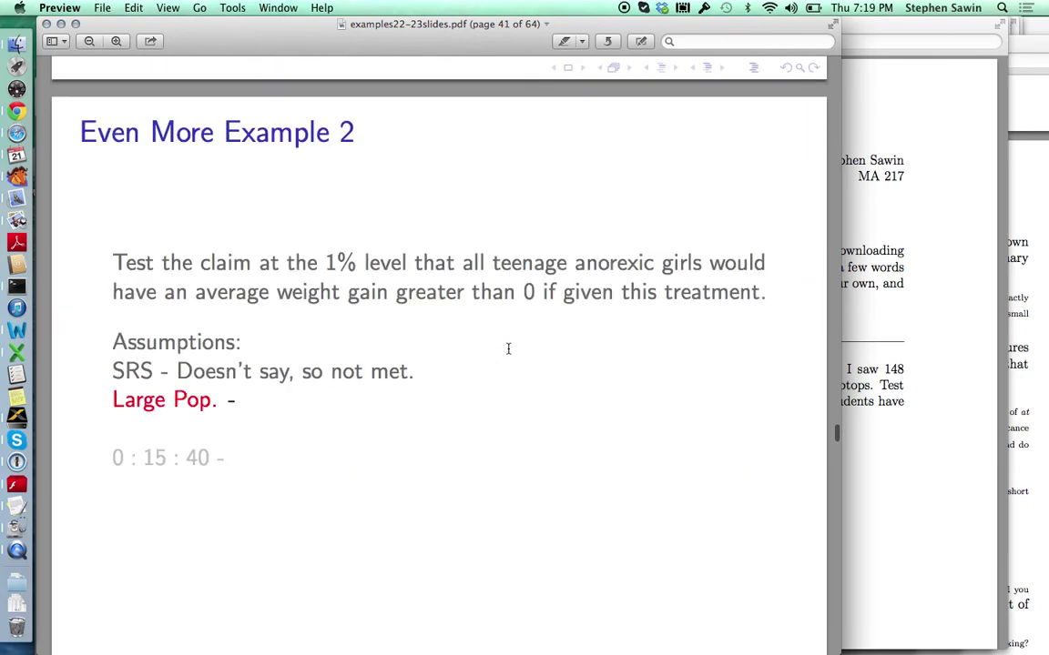
pyautogui.scroll(-15, 508, 349)
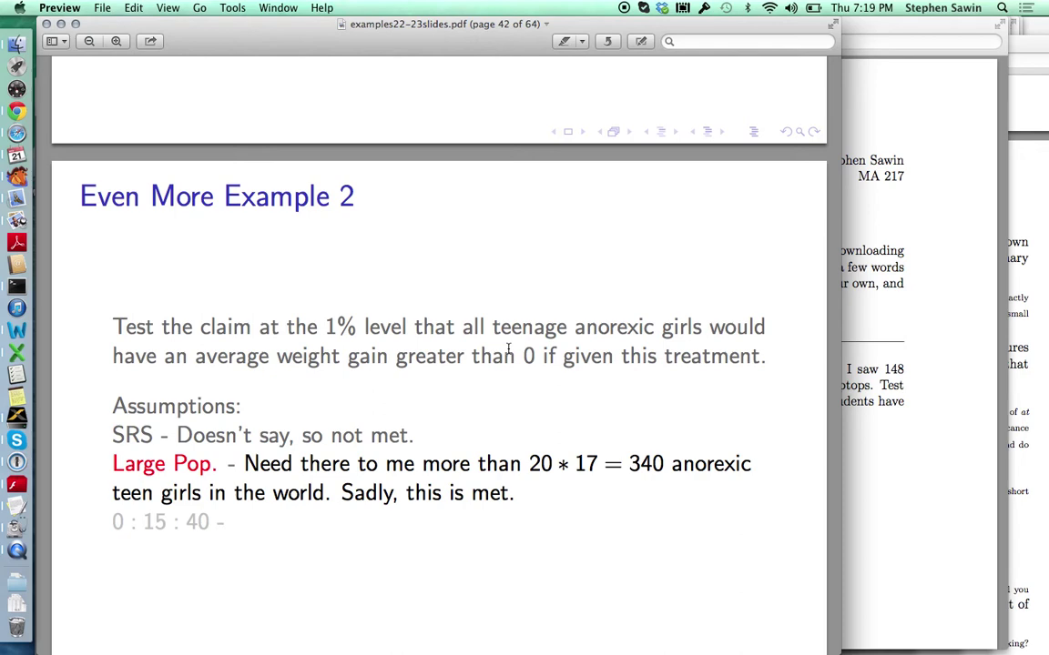
pyautogui.scroll(-15, 508, 348)
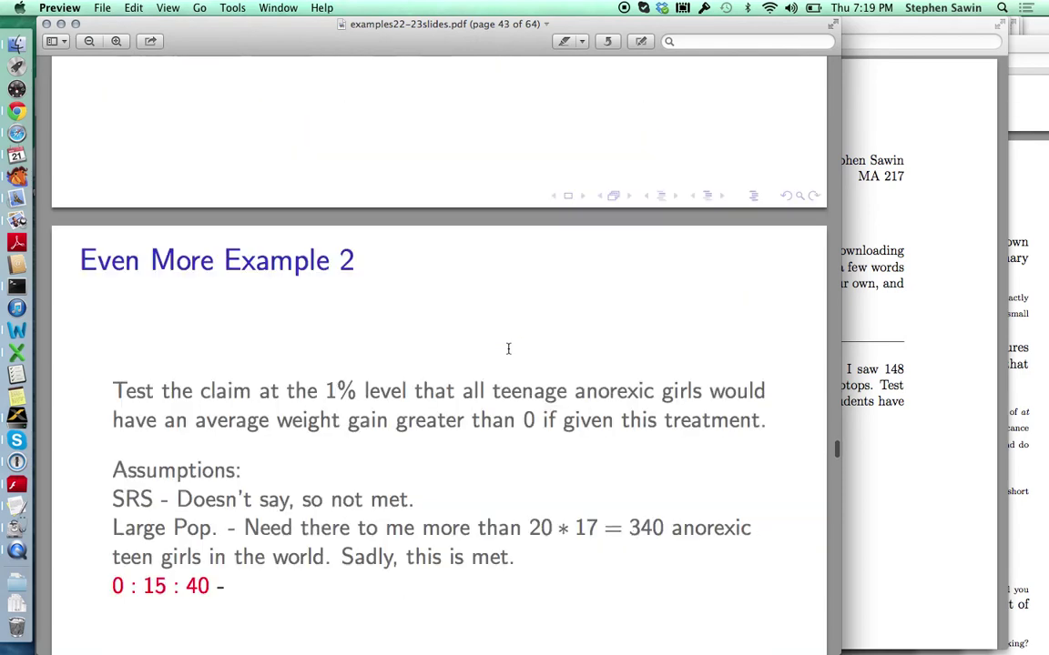
pyautogui.scroll(-15, 508, 349)
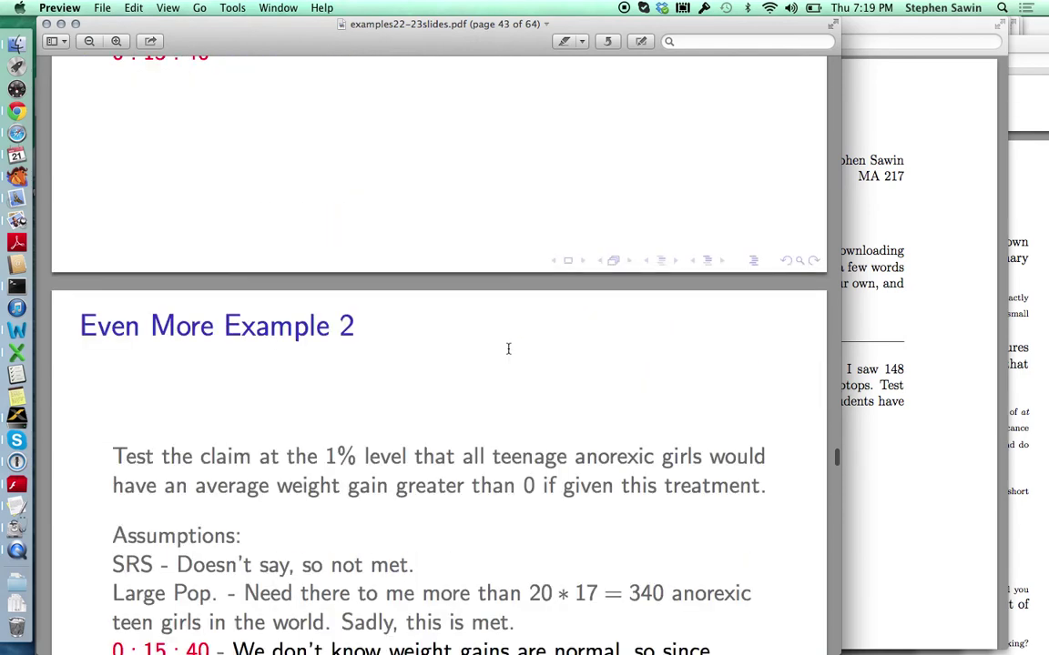